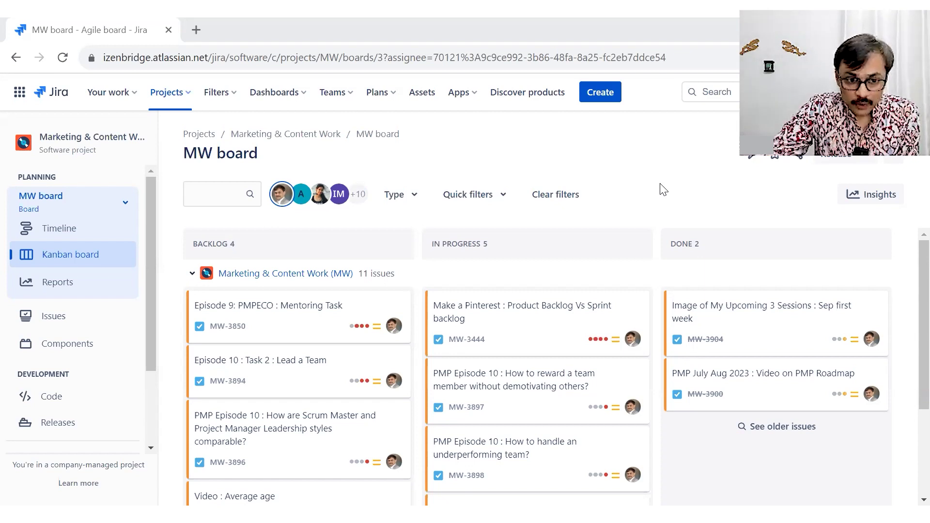
# - Open the Marketing & Content Work reports and find the Average Age Report under Issue analysis
pyautogui.click(58, 282)
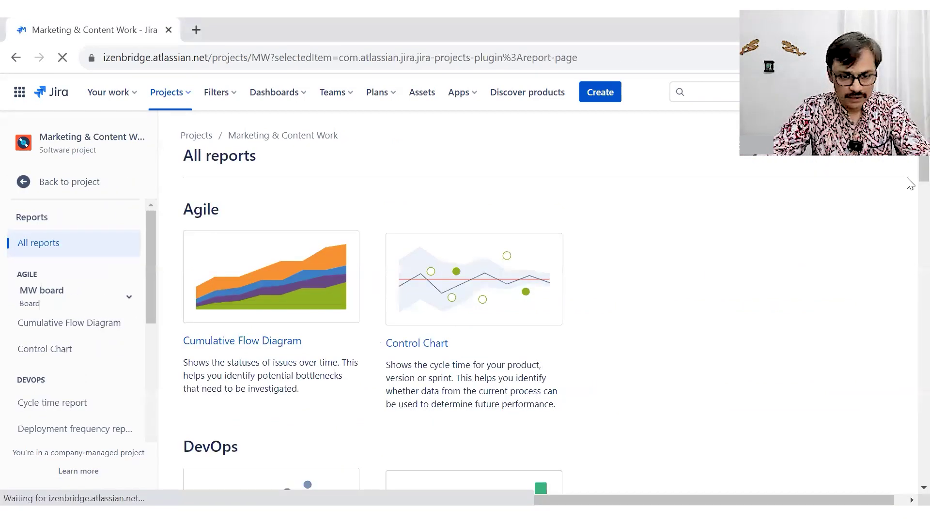
pyautogui.scroll(-5, 909, 246)
pyautogui.scroll(-2, 910, 252)
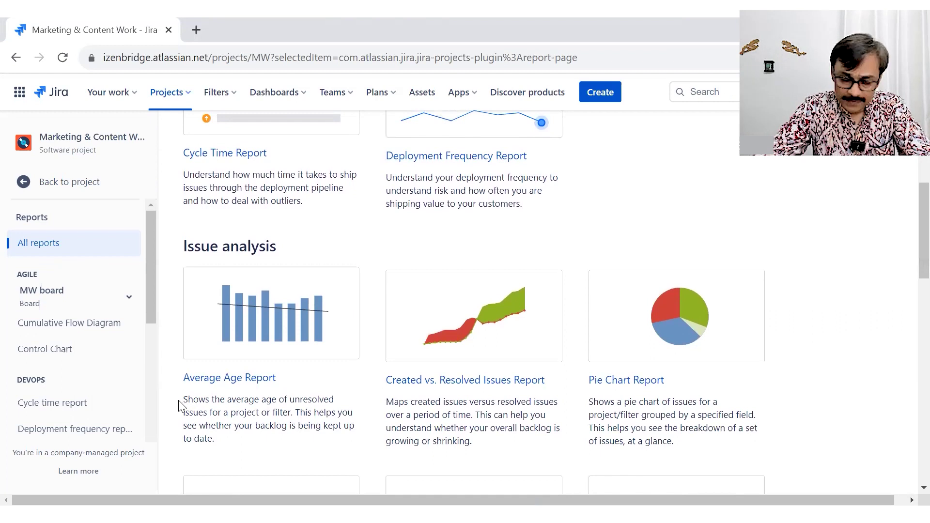
pyautogui.moveTo(185, 400); pyautogui.dragTo(340, 451)
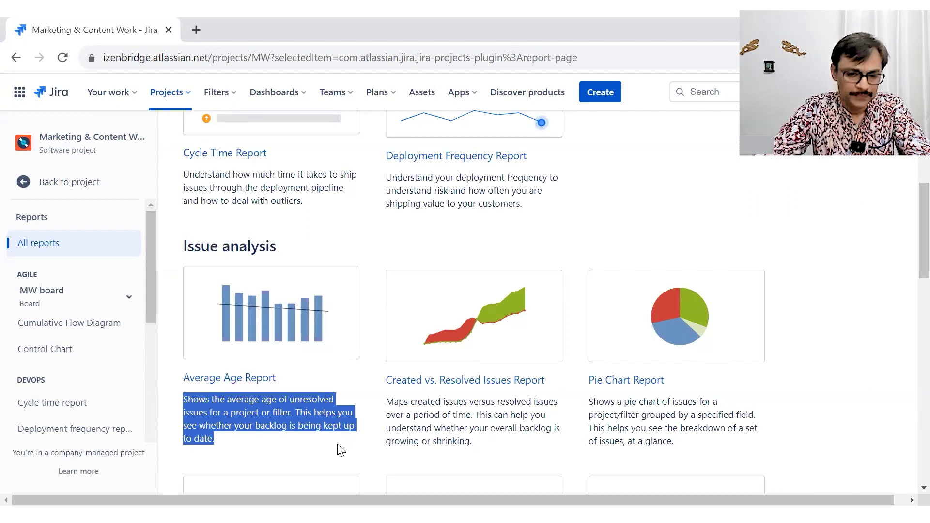
# - Open the Average Age Report configuration with project Marketing, Daily period and 30 days previously
pyautogui.click(240, 308)
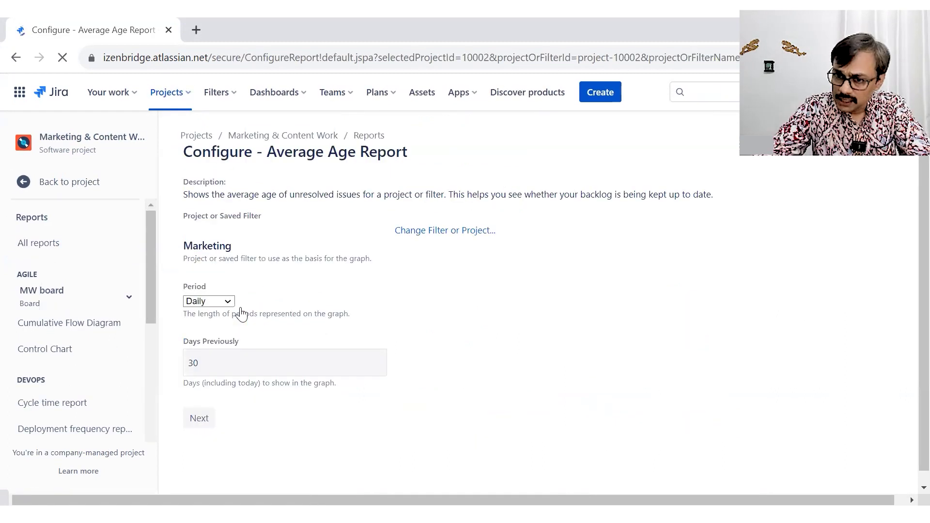
pyautogui.click(216, 301)
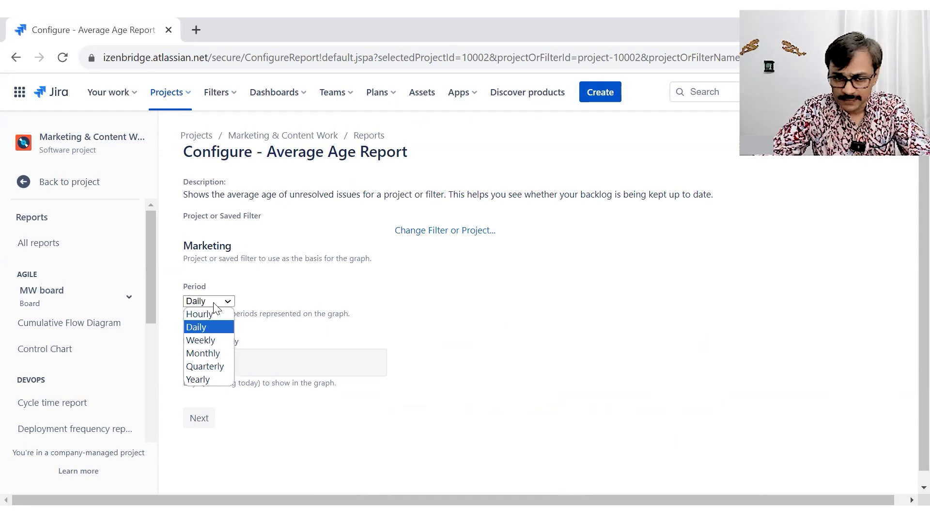
pyautogui.click(205, 327)
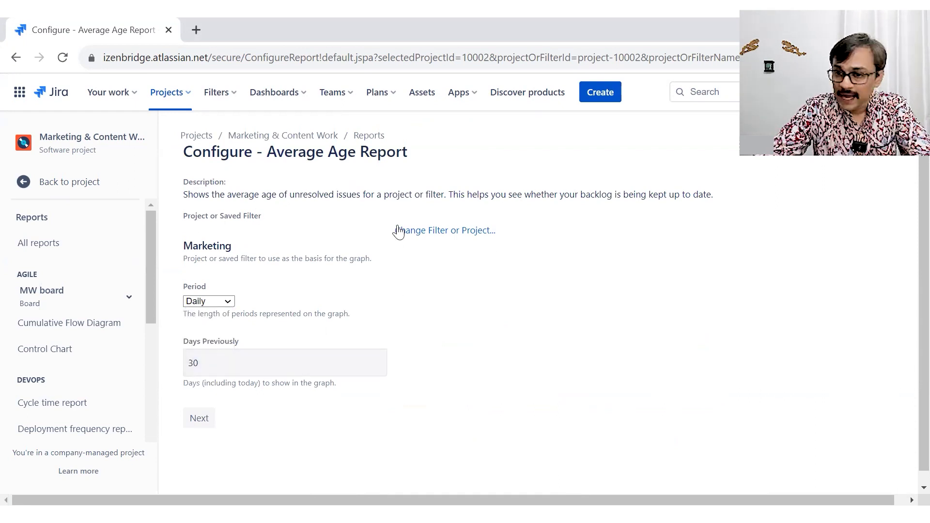
pyautogui.doubleClick(207, 248)
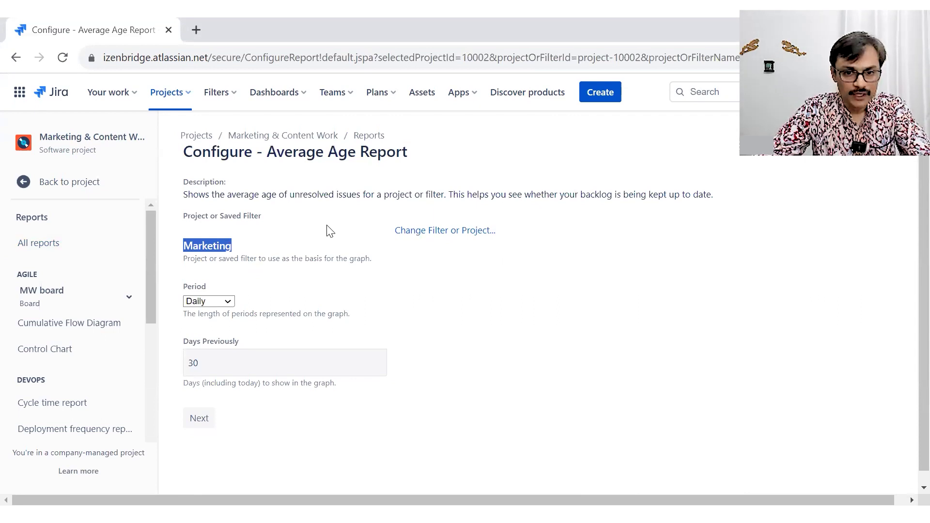
# - Switch the report's source from the Marketing project to the saved filter 'Created By Me'
pyautogui.click(434, 233)
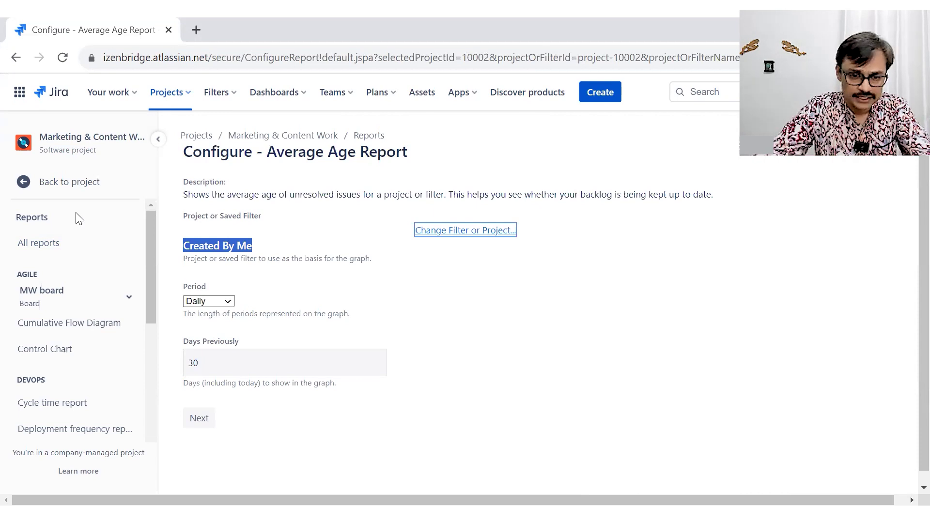
pyautogui.click(265, 271)
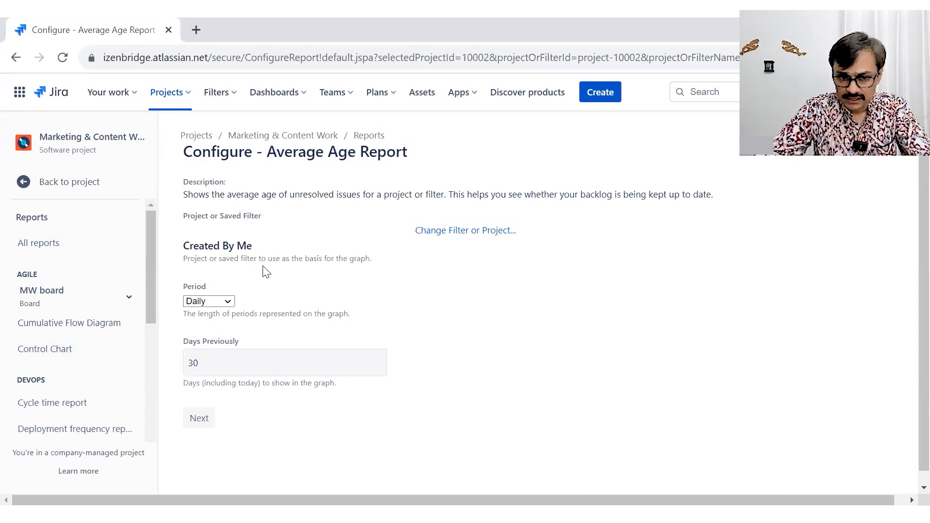
# - Generate the Average Age Report and highlight the chart's explanatory sentence
pyautogui.click(202, 420)
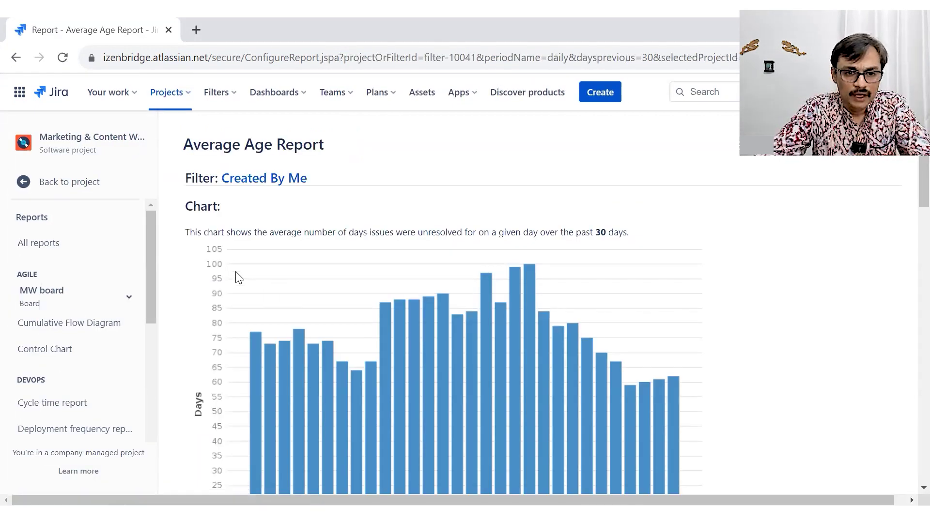
pyautogui.moveTo(208, 232); pyautogui.dragTo(644, 237)
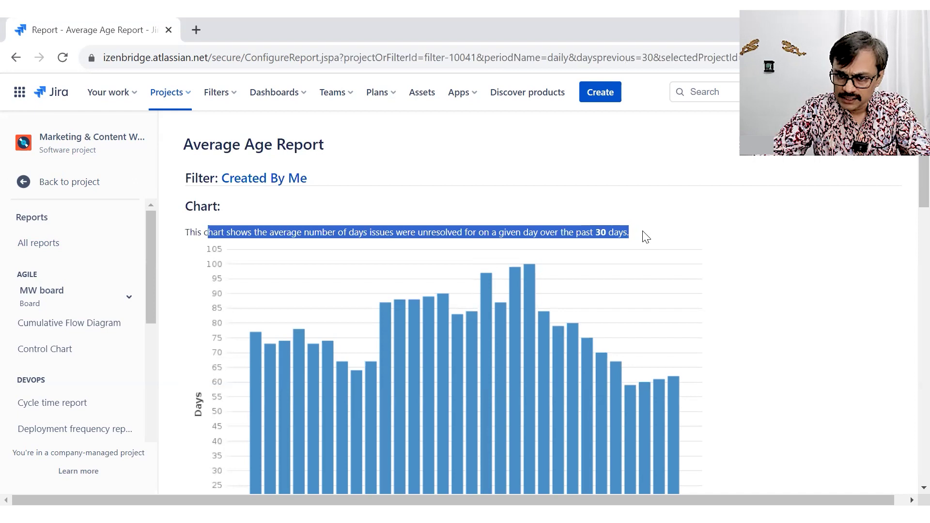
pyautogui.click(643, 231)
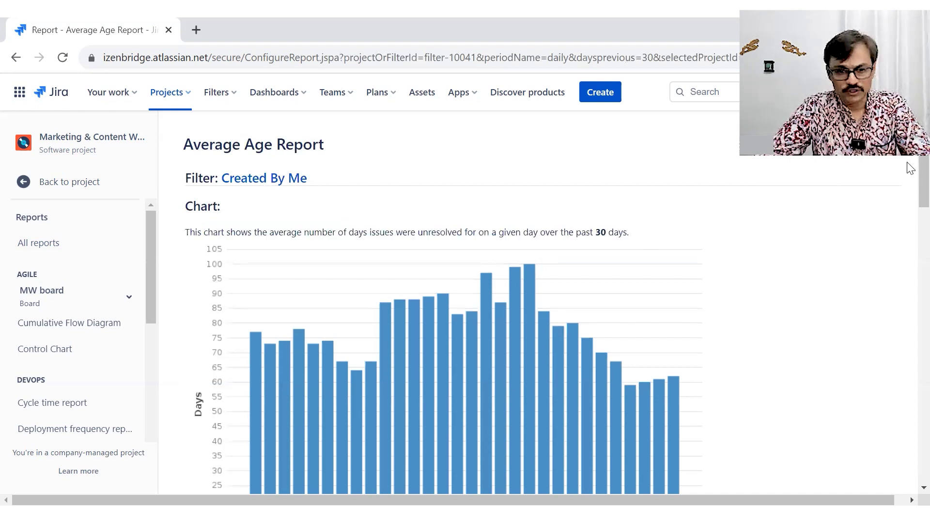
# - Scroll past the daily bar chart down to the Data Table rows
pyautogui.scroll(-6, 909, 218)
pyautogui.scroll(3, 908, 190)
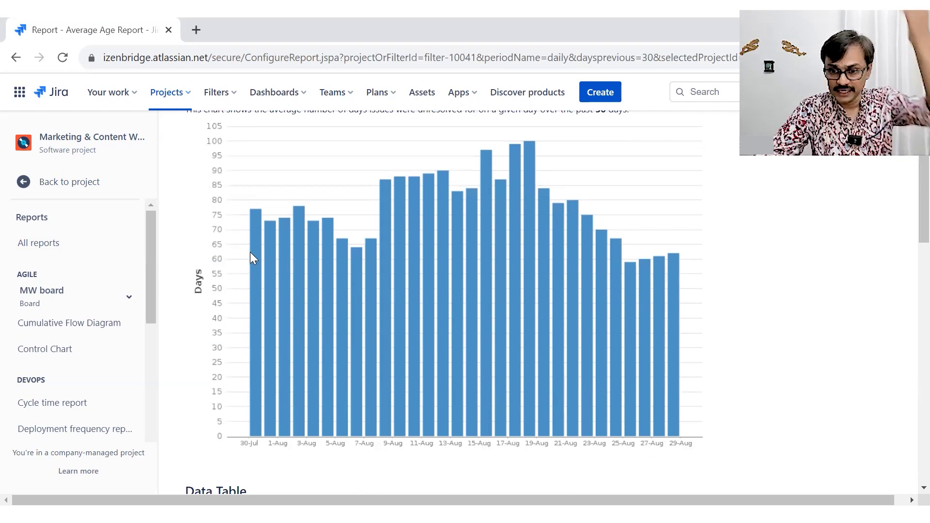
pyautogui.scroll(-2, 910, 194)
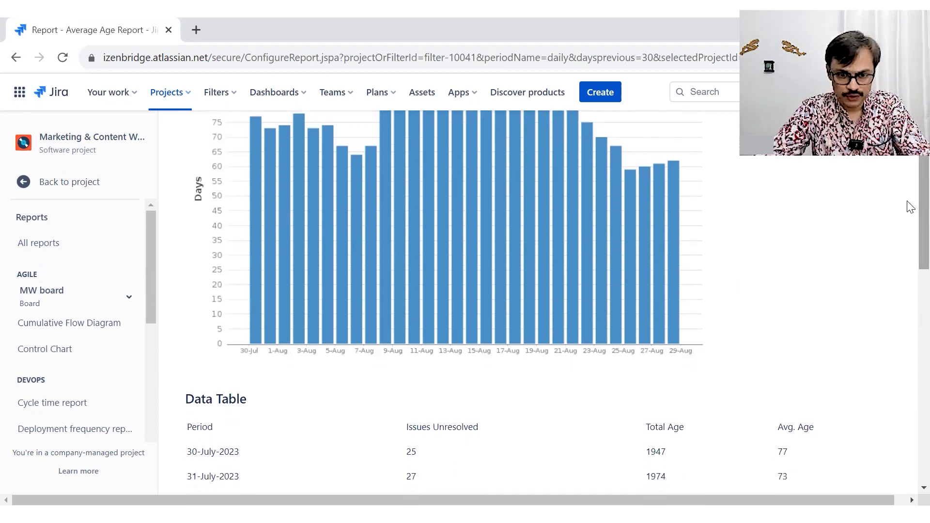
pyautogui.scroll(-2, 908, 247)
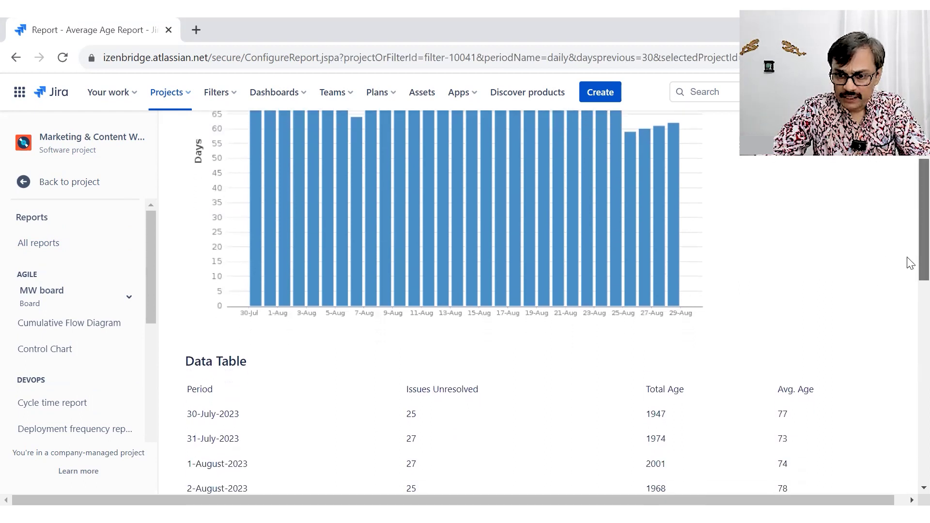
pyautogui.scroll(-12, 907, 294)
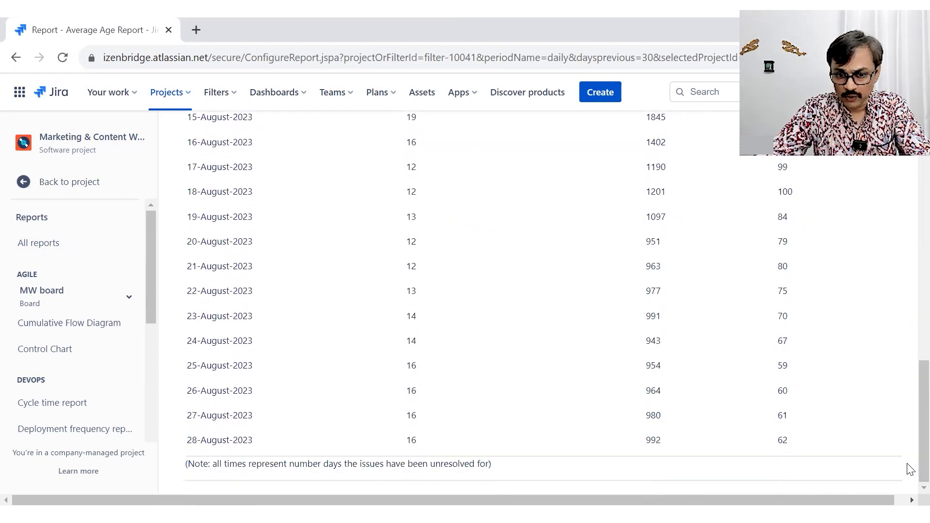
# - Highlight the 28-August unresolved issues count, total age and average age
pyautogui.doubleClick(413, 440)
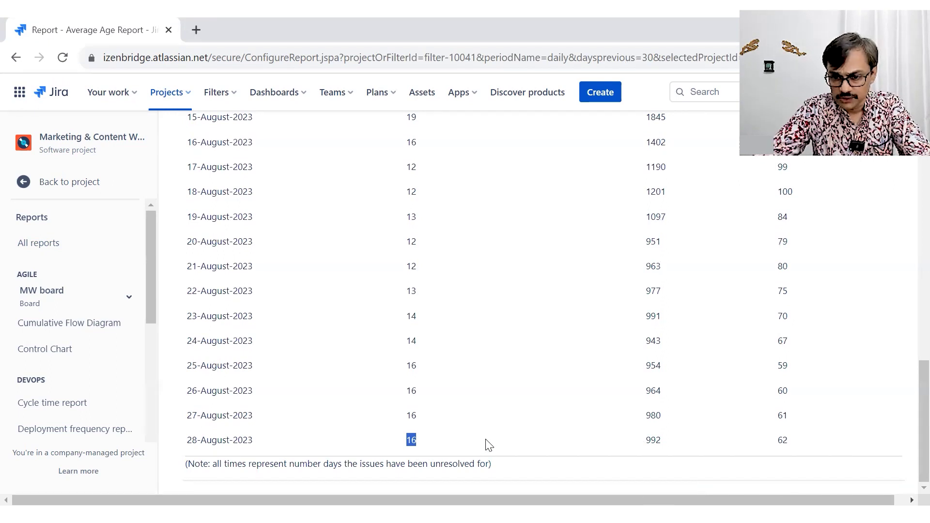
pyautogui.doubleClick(649, 439)
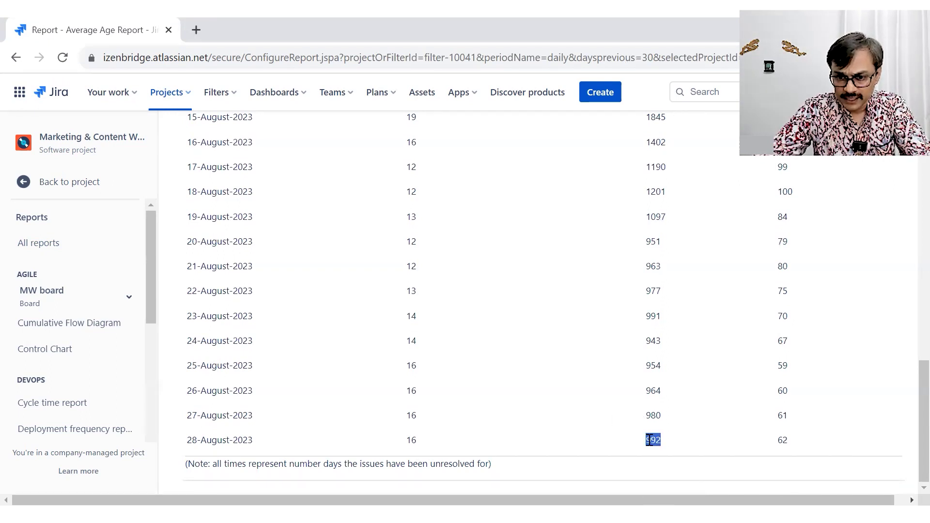
pyautogui.doubleClick(779, 440)
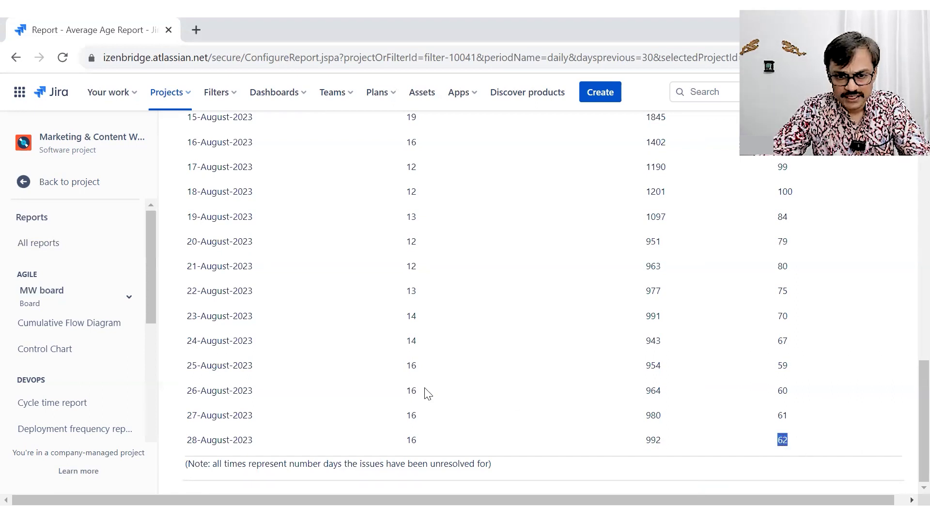
# - Select the 25–28 August table rows, then scroll back up to the bar chart
pyautogui.click(411, 364)
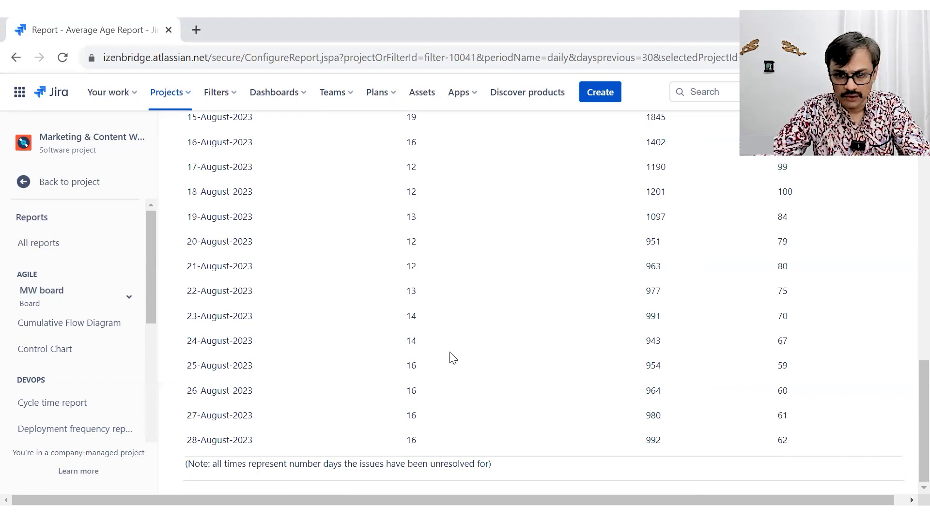
pyautogui.moveTo(187, 367); pyautogui.dragTo(802, 443)
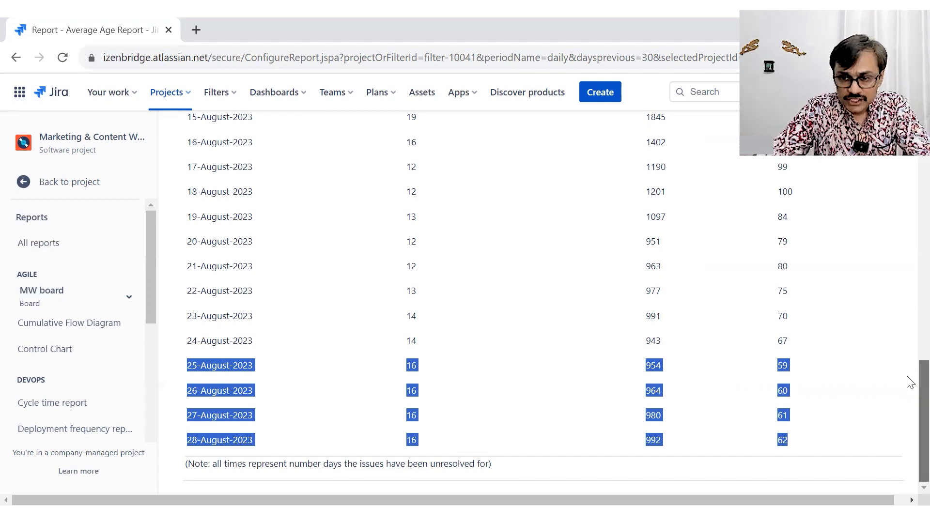
pyautogui.moveTo(923, 383); pyautogui.dragTo(924, 107)
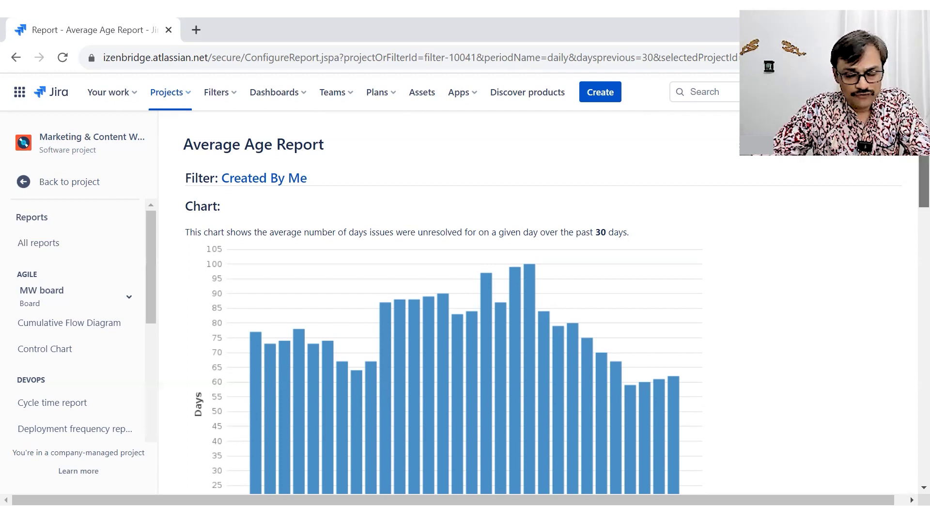
# - Scroll to the end of the data table and deselect the 25–28 August rows
pyautogui.scroll(-2, 910, 339)
pyautogui.scroll(-10, 909, 339)
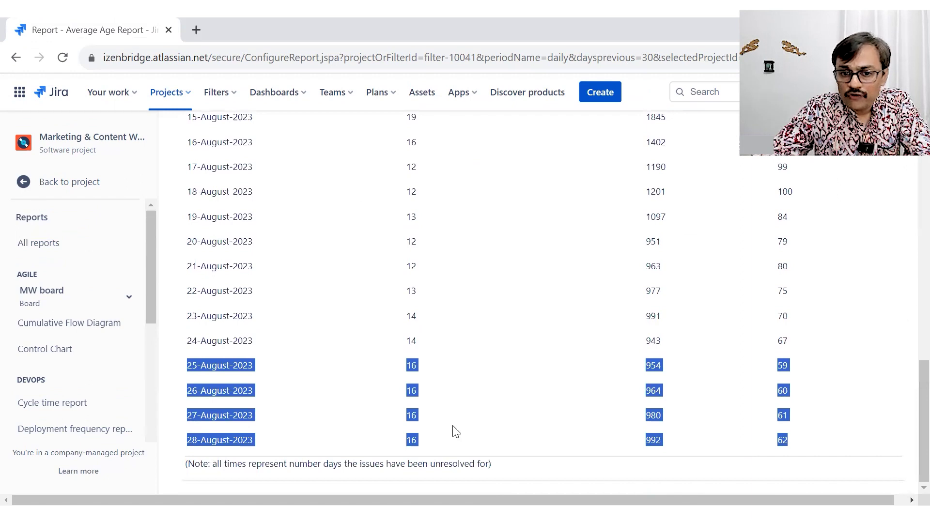
pyautogui.click(455, 431)
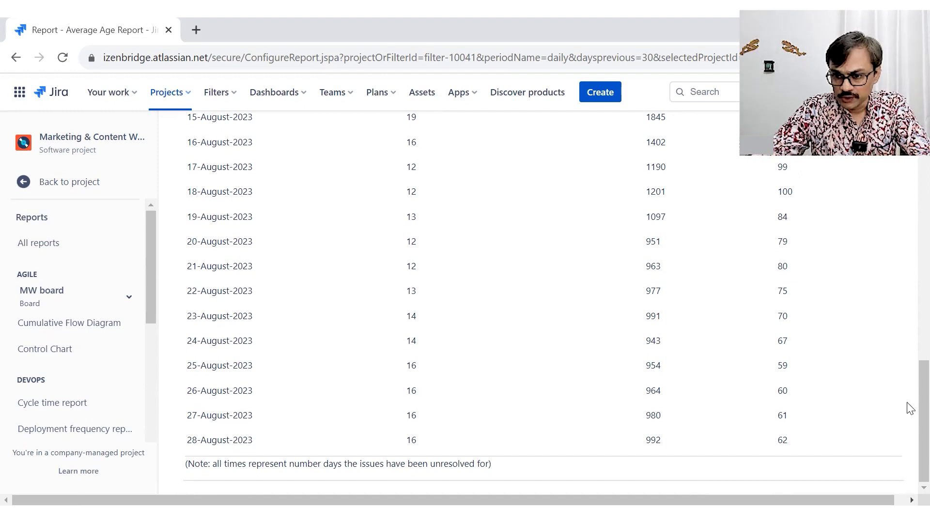
# - Highlight the 90-day average age on 12 August in the data table
pyautogui.scroll(5, 909, 339)
pyautogui.scroll(1, 908, 319)
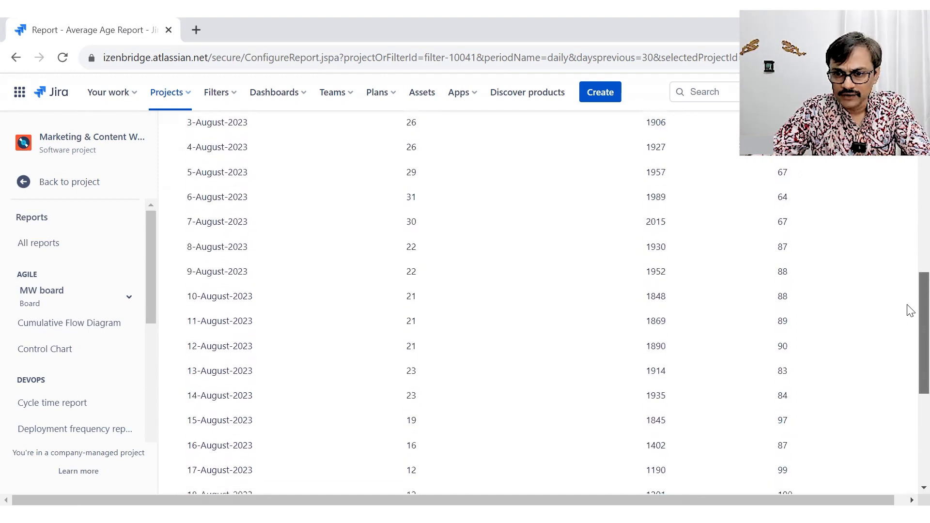
pyautogui.doubleClick(781, 347)
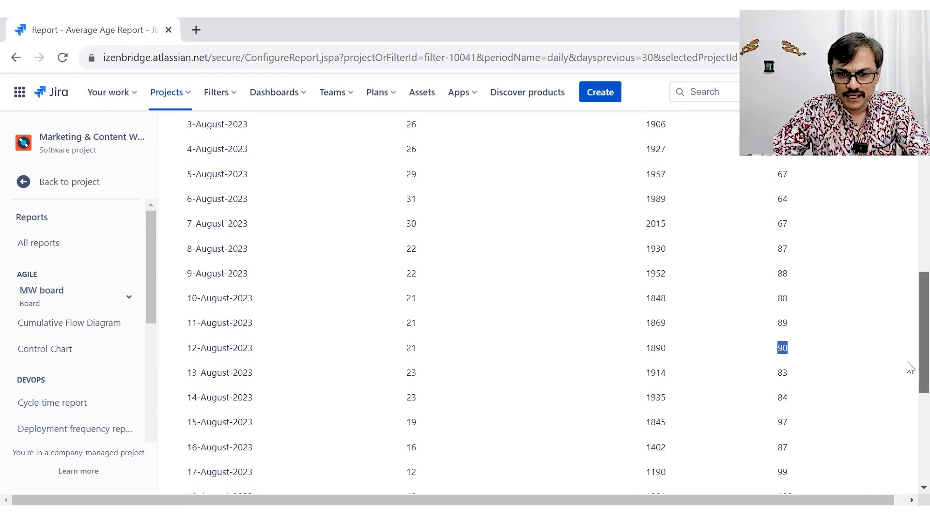
# - Highlight 18 August's 12 unresolved issues and 100-day average, then return to the chart
pyautogui.scroll(-1, 908, 387)
pyautogui.scroll(-1, 909, 390)
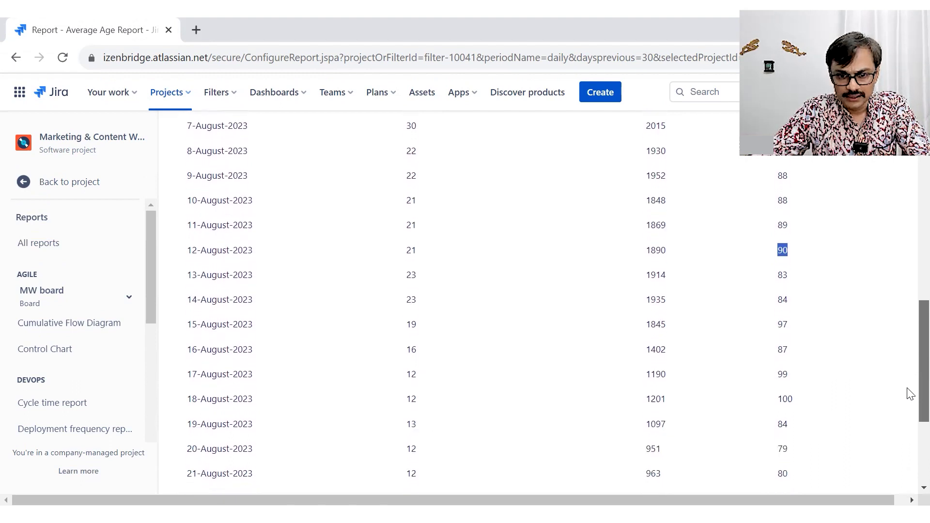
pyautogui.doubleClick(411, 399)
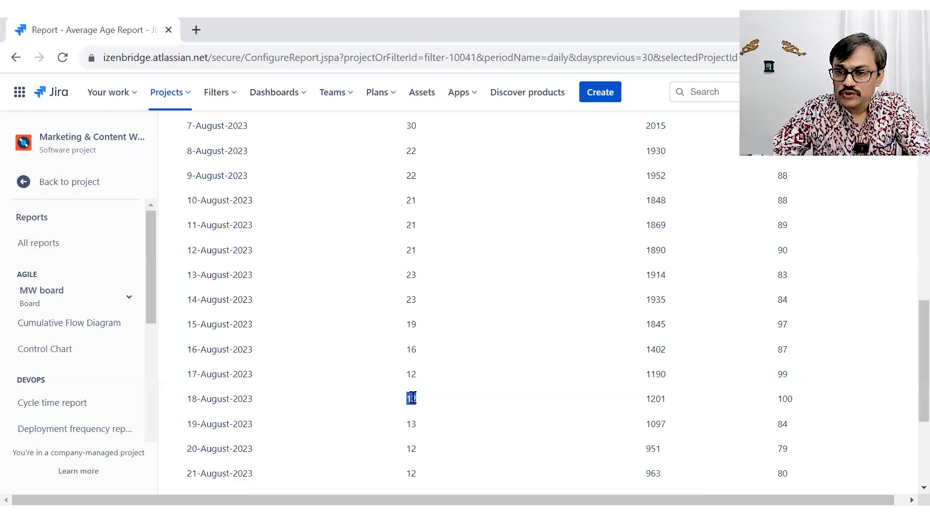
pyautogui.doubleClick(789, 399)
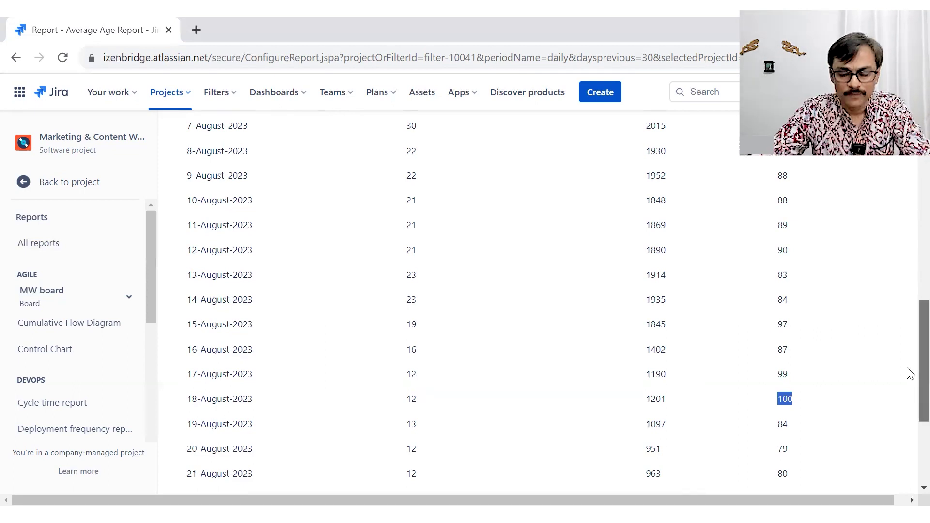
pyautogui.moveTo(910, 373); pyautogui.dragTo(910, 175)
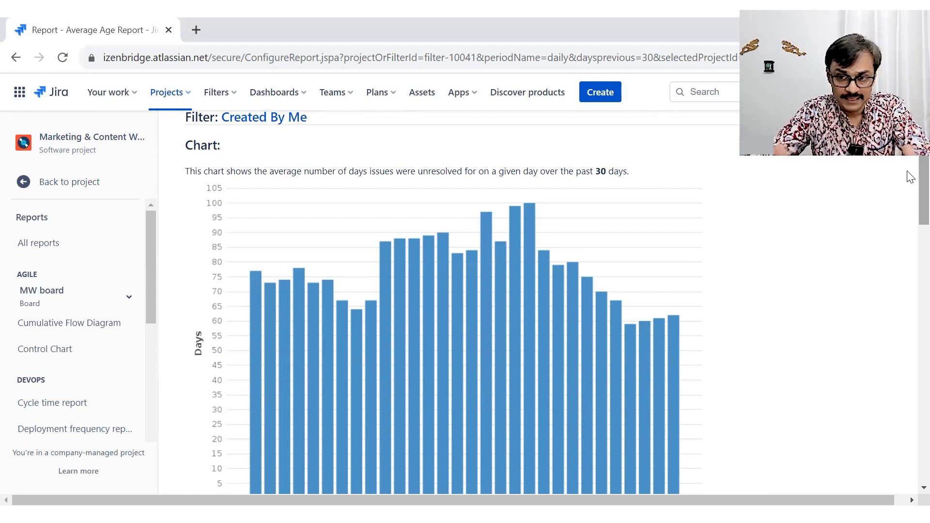
pyautogui.scroll(-1, 910, 203)
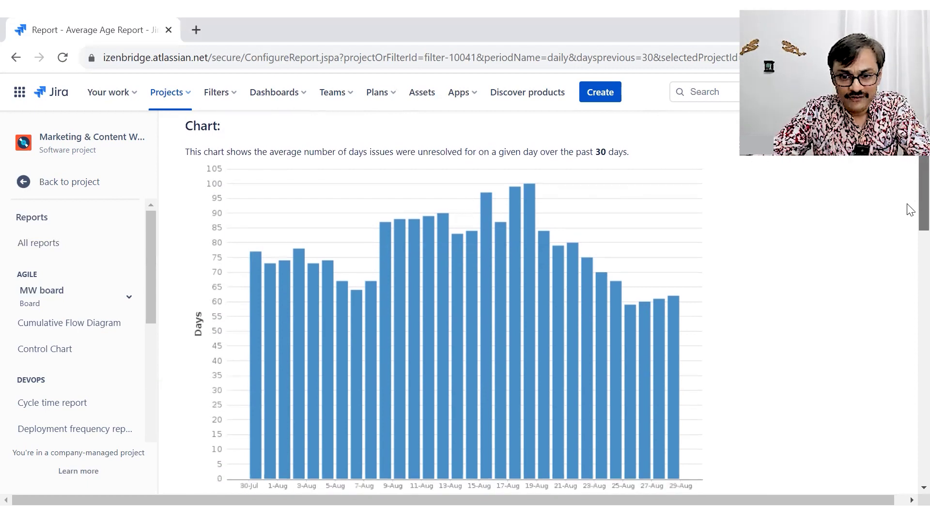
pyautogui.scroll(-2, 908, 209)
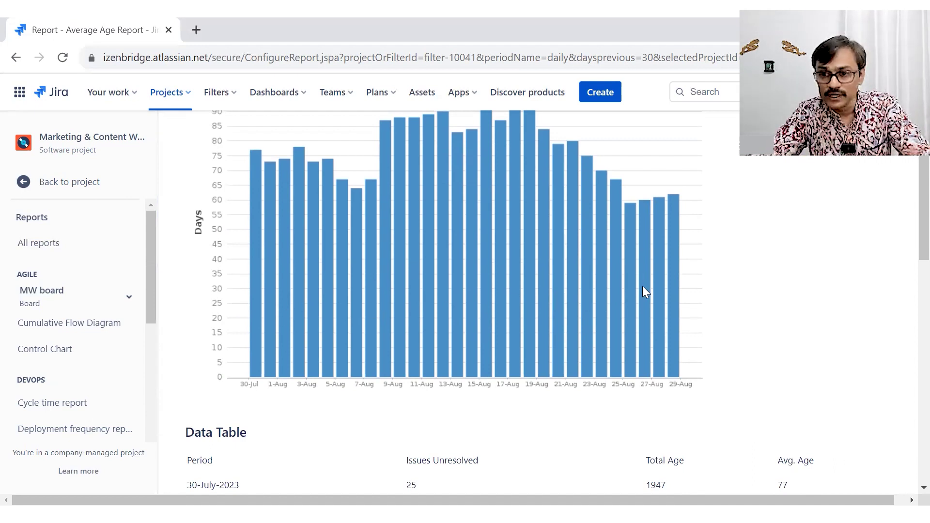
pyautogui.moveTo(643, 286)
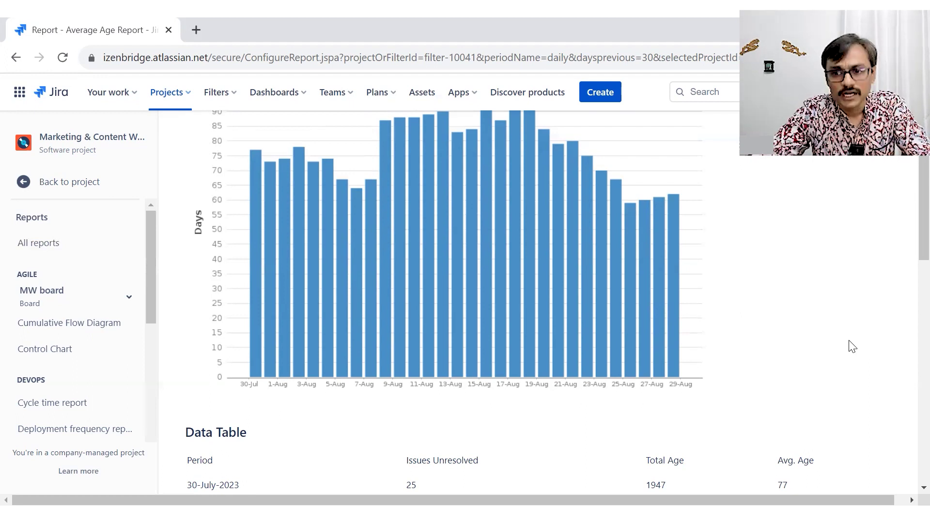
pyautogui.scroll(2, 908, 247)
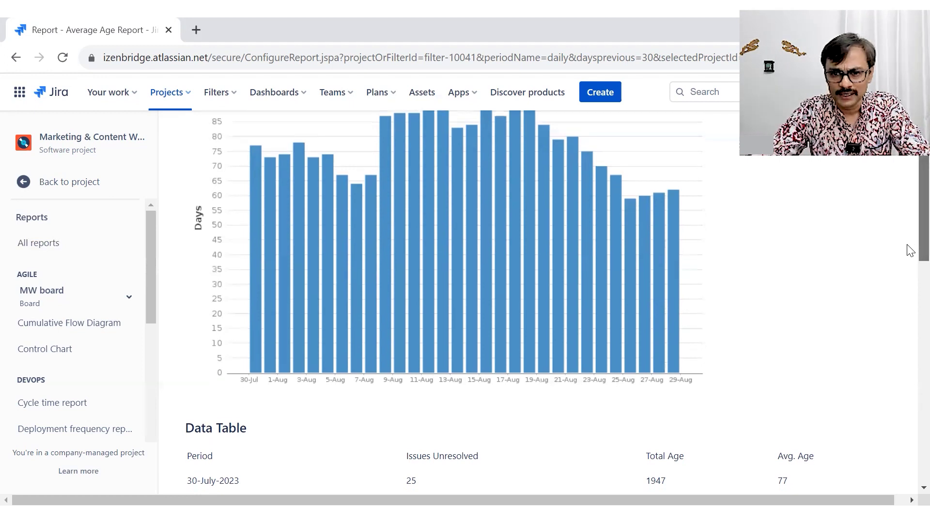
pyautogui.scroll(-20, 908, 339)
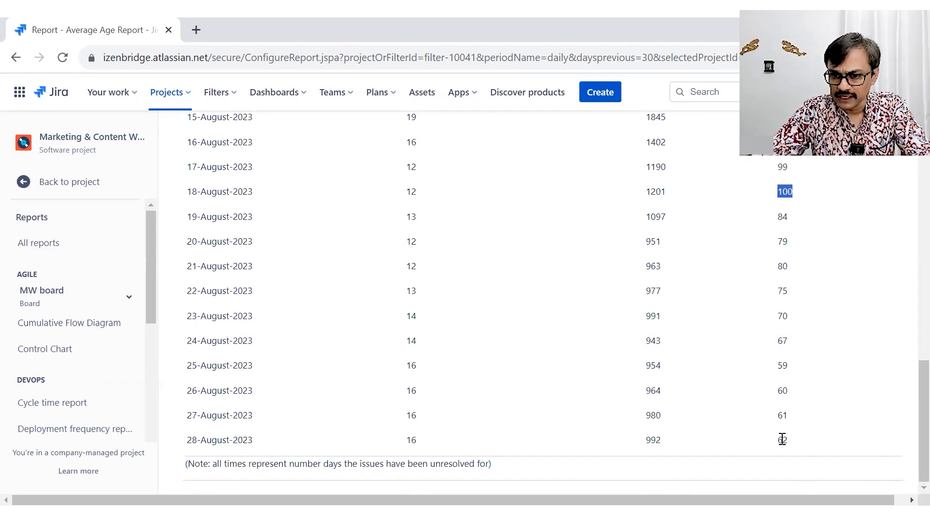
pyautogui.moveTo(923, 421); pyautogui.dragTo(910, 148)
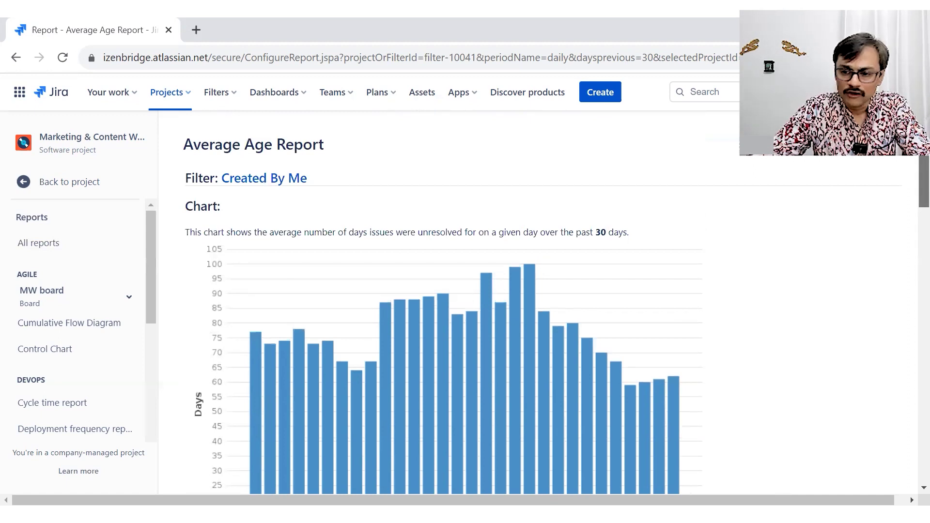
pyautogui.scroll(-3, 907, 187)
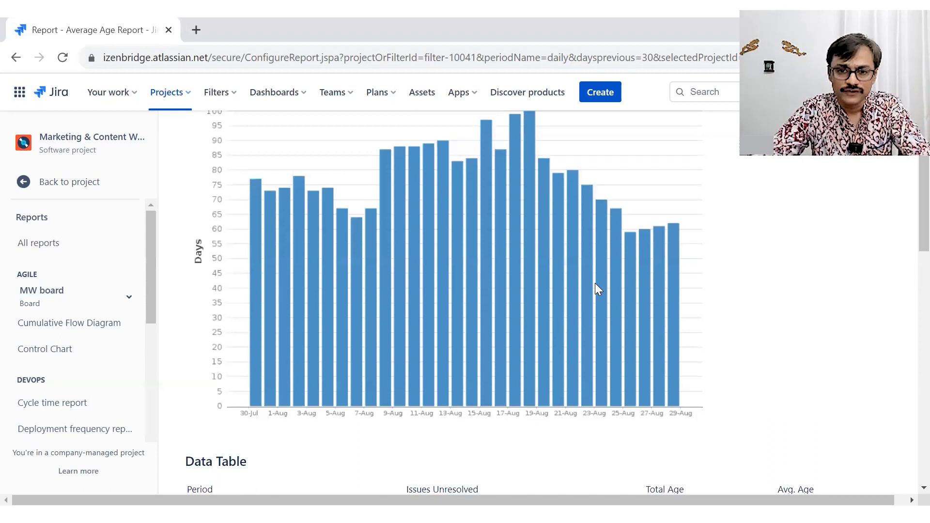
pyautogui.scroll(1, 909, 189)
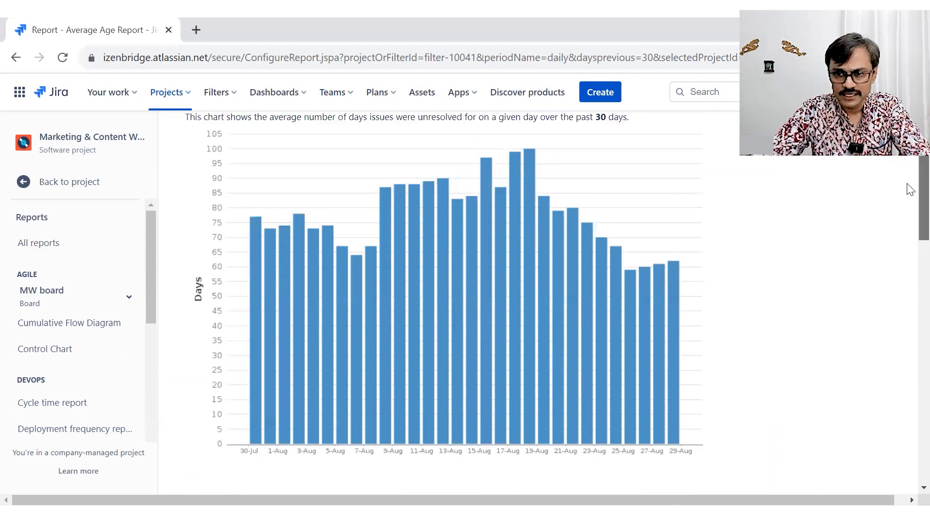